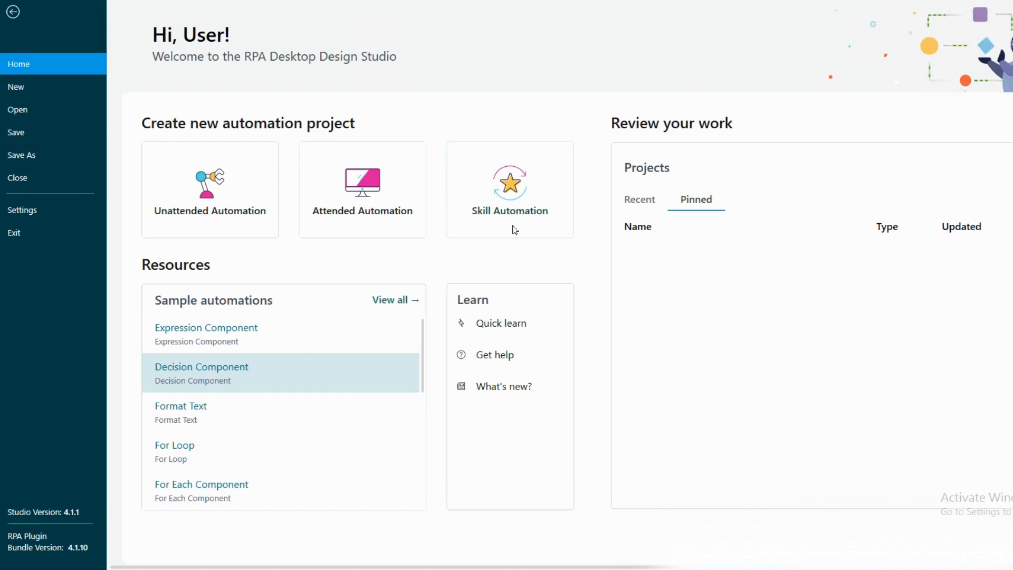
- Create a new unattended automation project named plugins_YT with the default plugin versions
{"action": "left_click", "coordinate": [195, 191]}
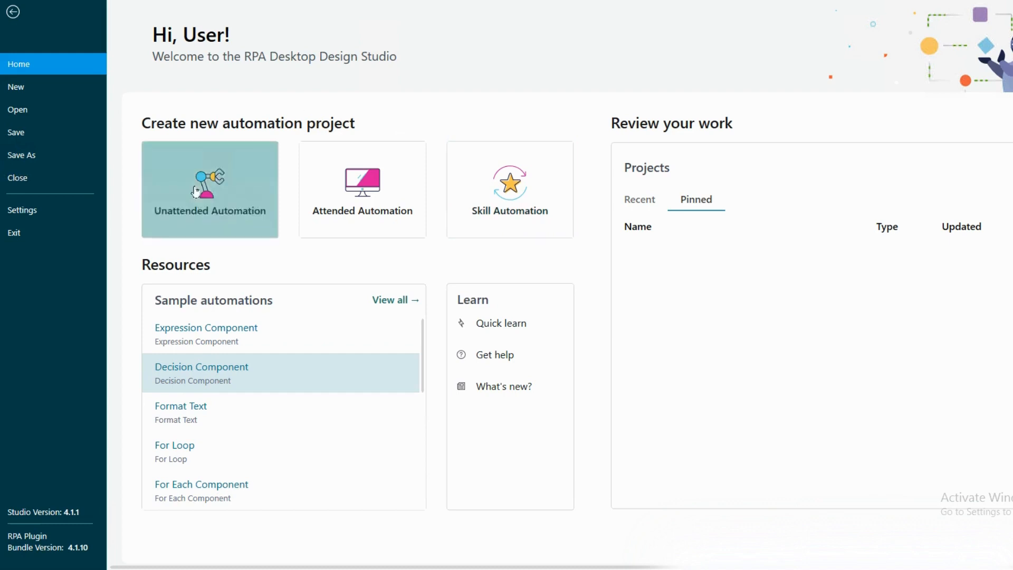
{"action": "type", "text": "plugins"}
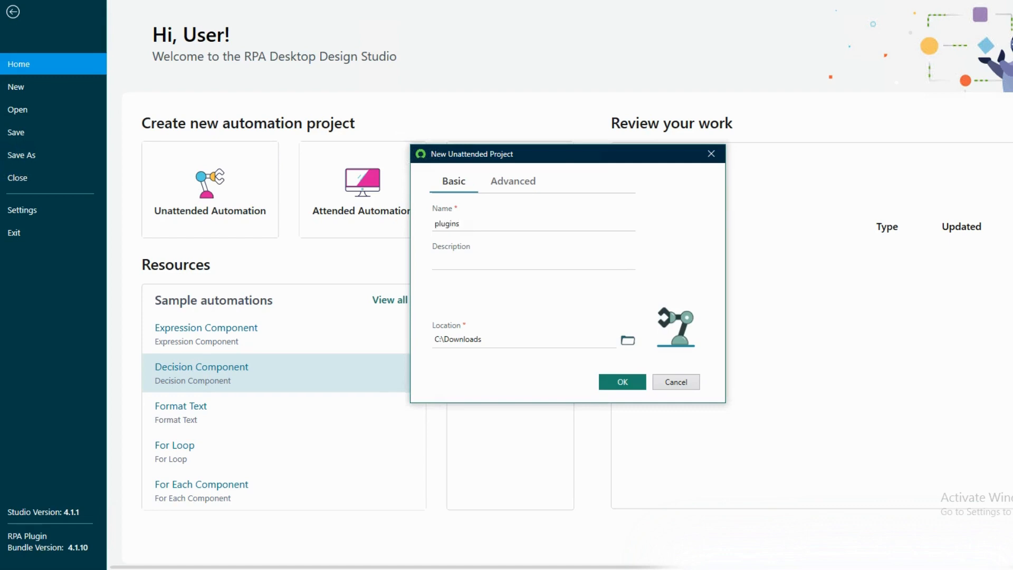
{"action": "type", "text": "_YT"}
{"action": "left_click", "coordinate": [505, 184]}
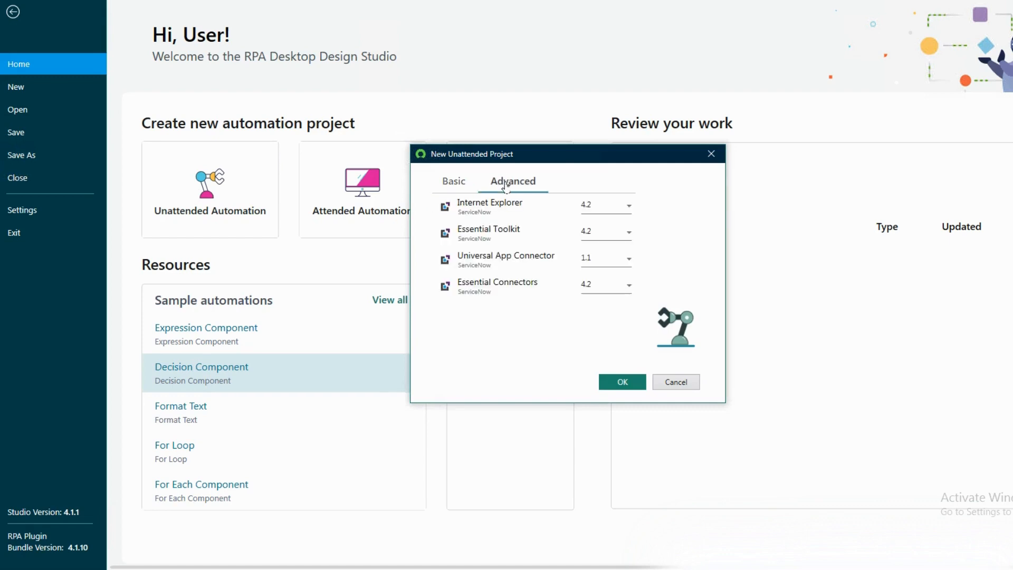
{"action": "left_click", "coordinate": [623, 381]}
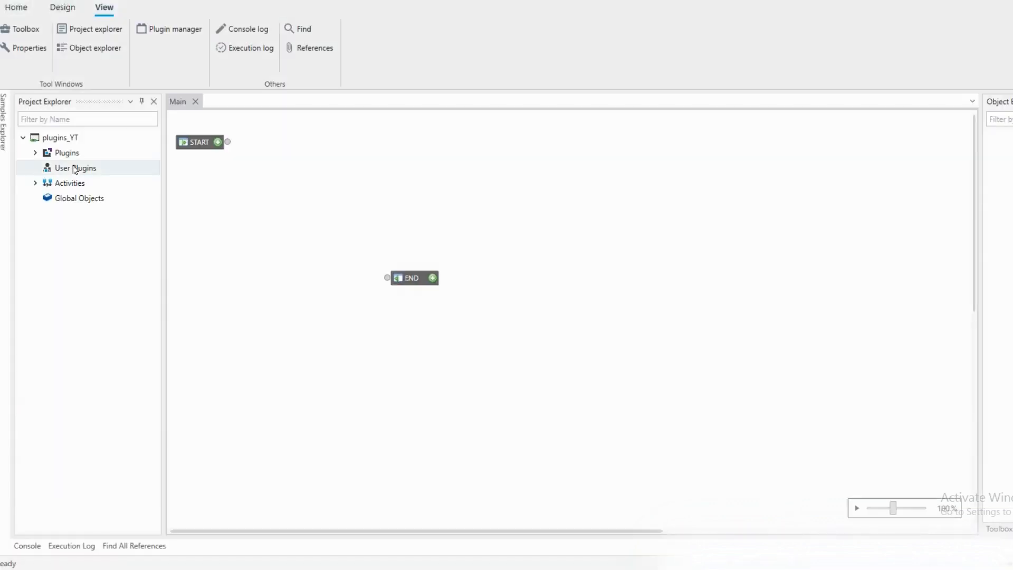
- Expand the project's plugins and install version 4.1 of the Chromium plugin through the Plugin Manager
{"action": "left_click", "coordinate": [35, 154]}
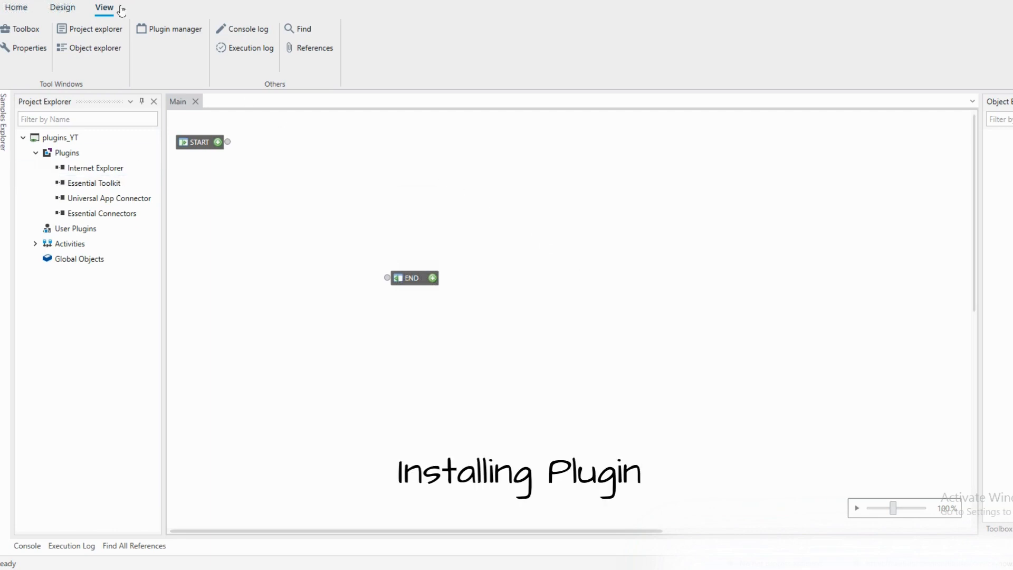
{"action": "left_click", "coordinate": [159, 31]}
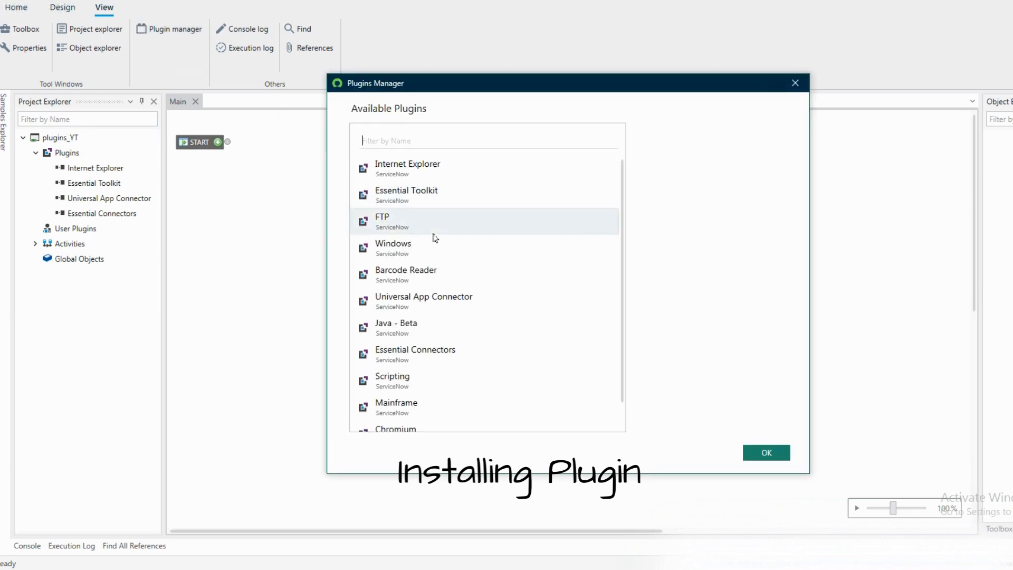
{"action": "scroll", "coordinate": [455, 282], "scroll_direction": "down", "scroll_amount": 1}
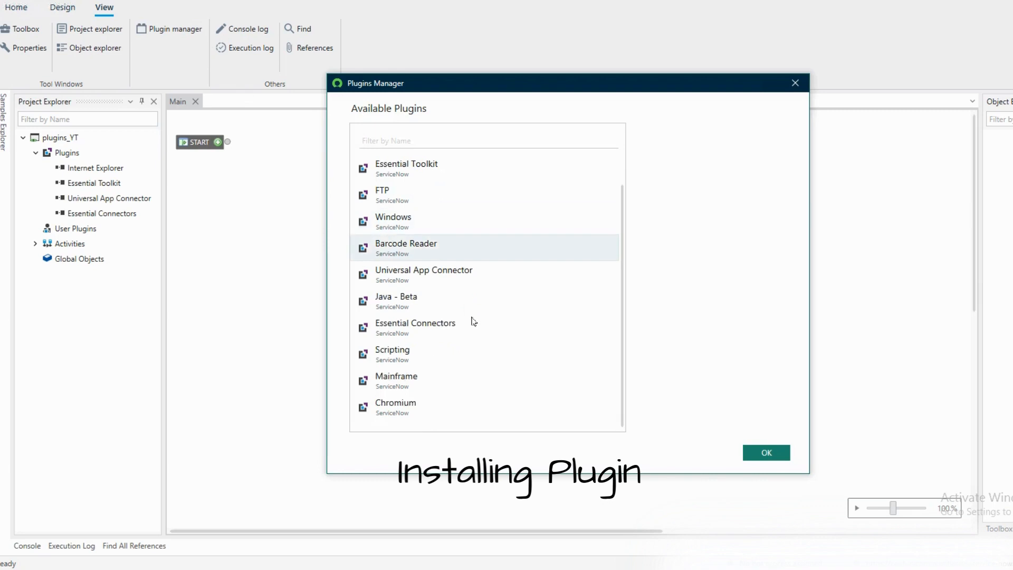
{"action": "left_click", "coordinate": [400, 412]}
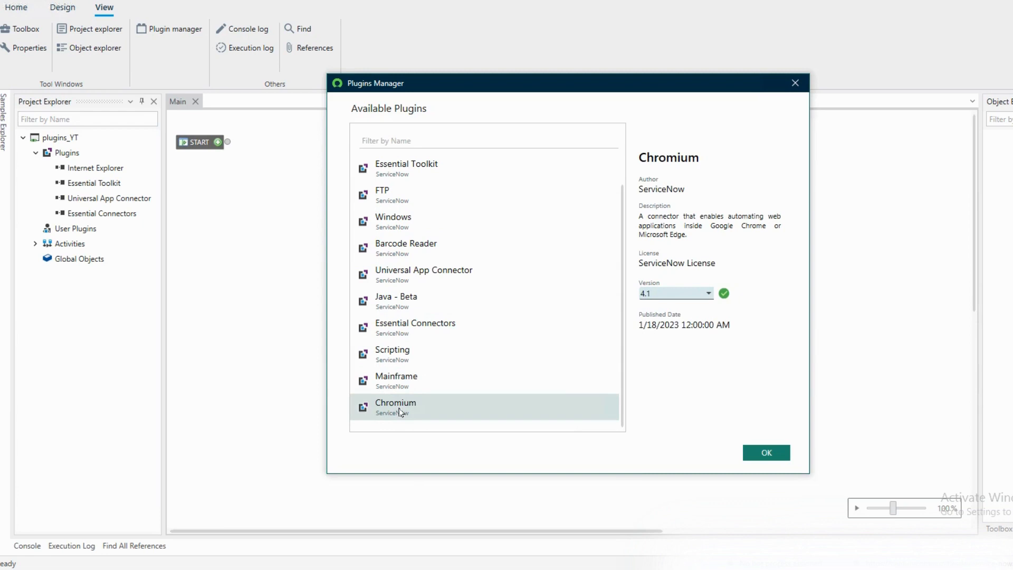
{"action": "left_click", "coordinate": [708, 294]}
{"action": "left_click", "coordinate": [674, 309]}
{"action": "left_click", "coordinate": [761, 453]}
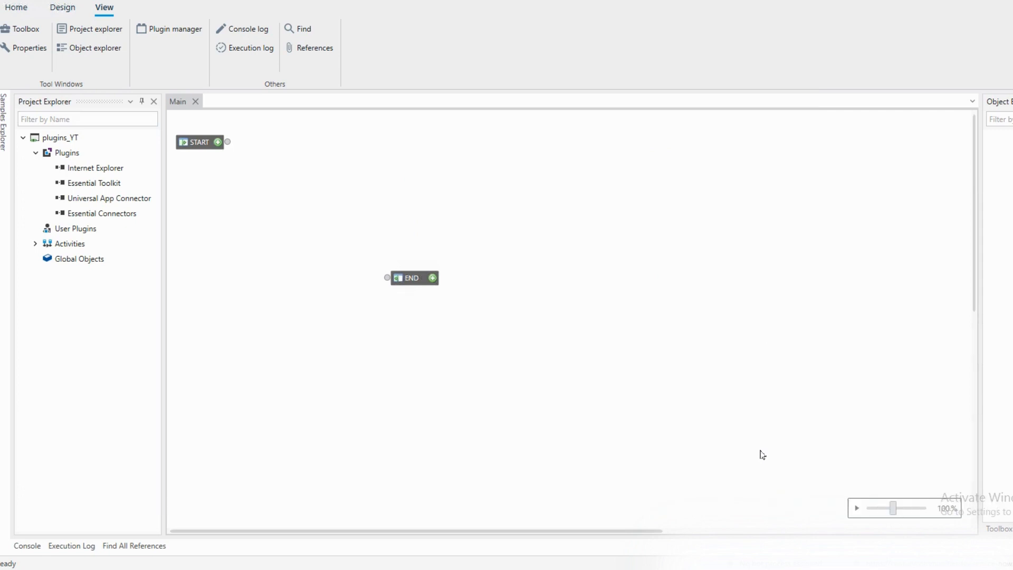
- Try to add the Chromium plugin to the project alongside the Universal App Connector
{"action": "left_click", "coordinate": [66, 153]}
{"action": "right_click", "coordinate": [66, 152]}
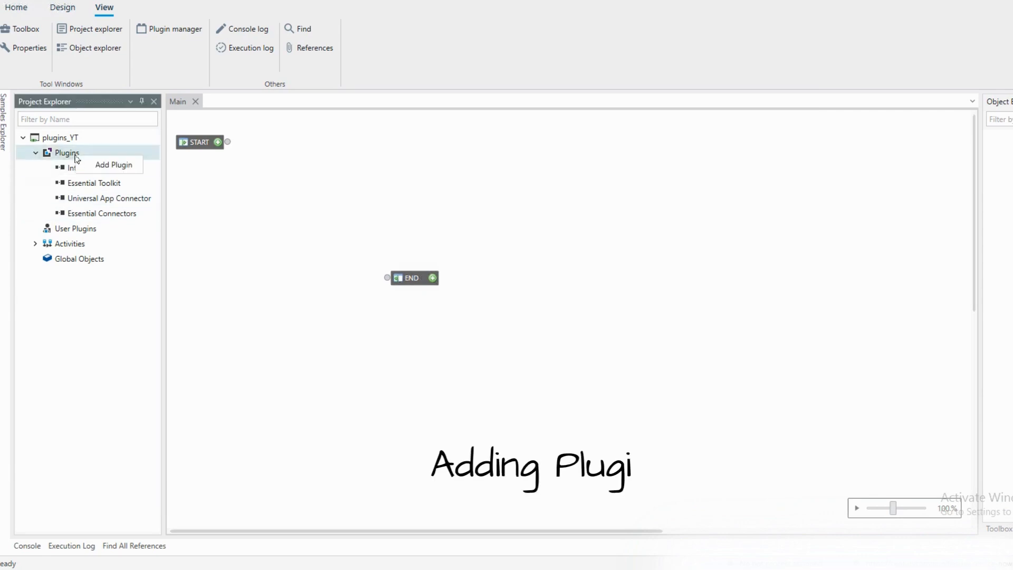
{"action": "left_click", "coordinate": [118, 166]}
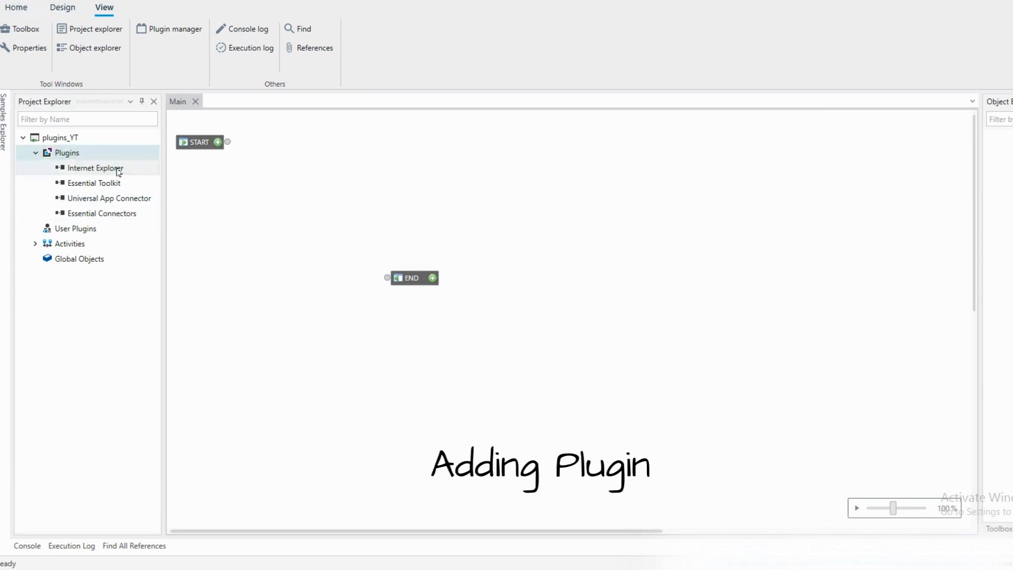
{"action": "scroll", "coordinate": [524, 291], "scroll_direction": "down", "scroll_amount": 2}
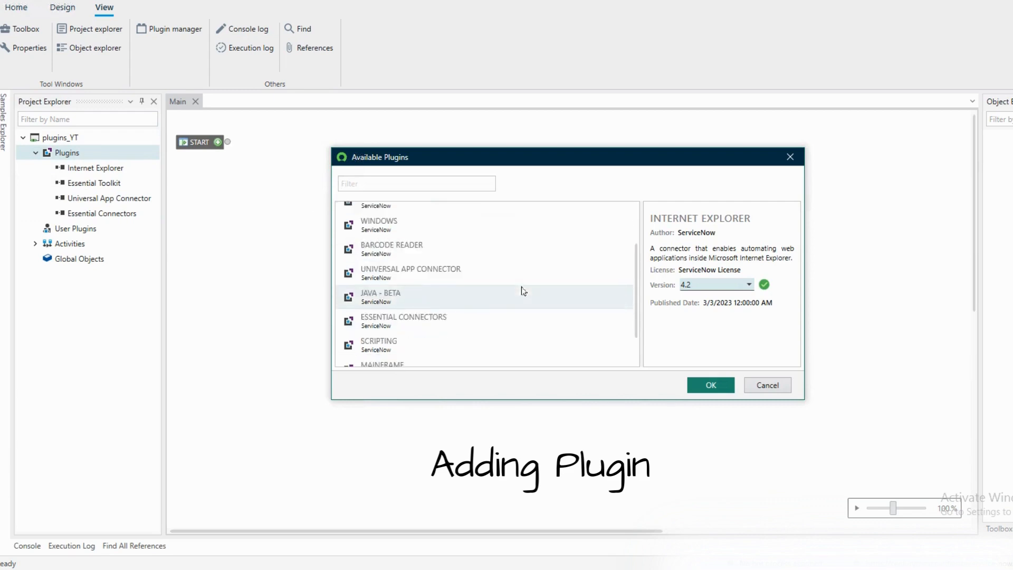
{"action": "left_click", "coordinate": [393, 353]}
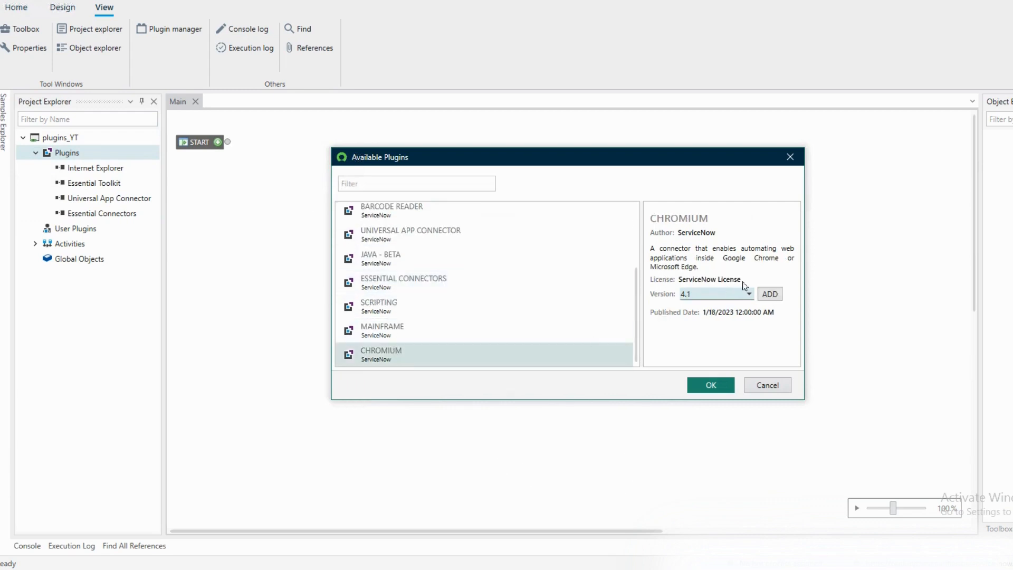
{"action": "left_click", "coordinate": [748, 294]}
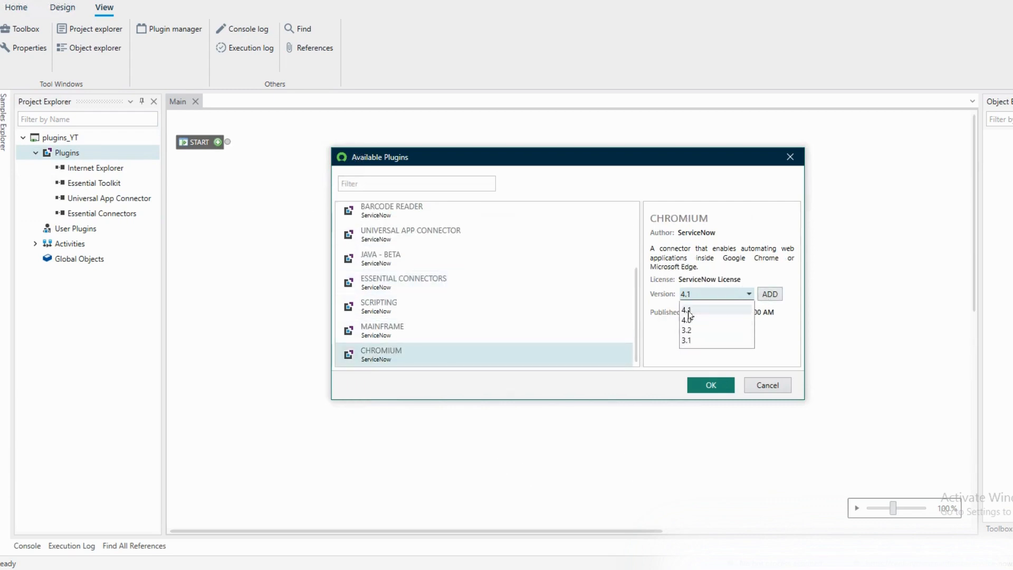
{"action": "left_click", "coordinate": [688, 318]}
{"action": "left_click", "coordinate": [770, 294]}
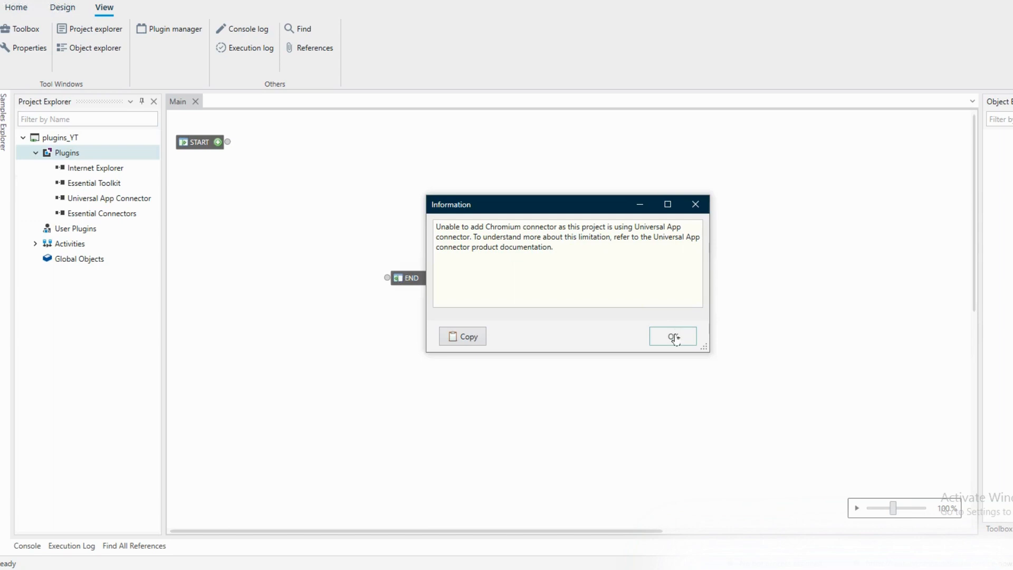
{"action": "left_click", "coordinate": [675, 339]}
{"action": "left_click", "coordinate": [766, 388]}
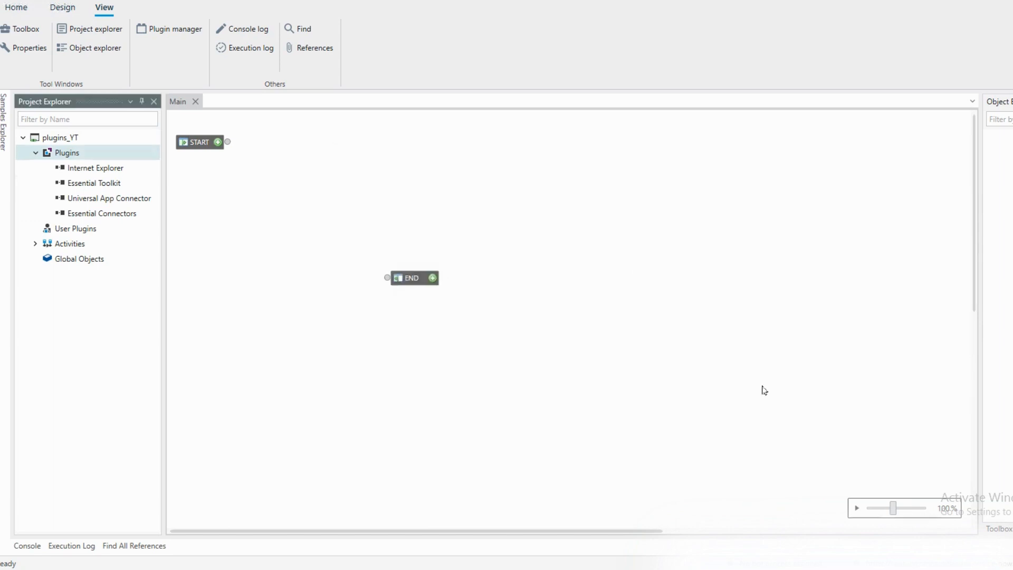
- Delete the Universal App Connector plugin from the project
{"action": "left_click", "coordinate": [107, 200]}
{"action": "right_click", "coordinate": [107, 201]}
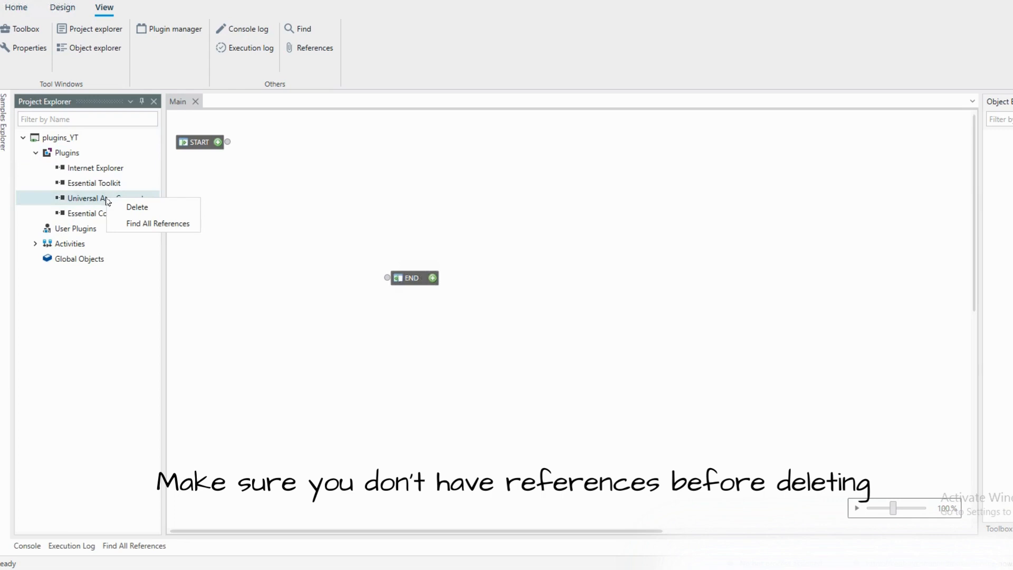
{"action": "left_click", "coordinate": [147, 209]}
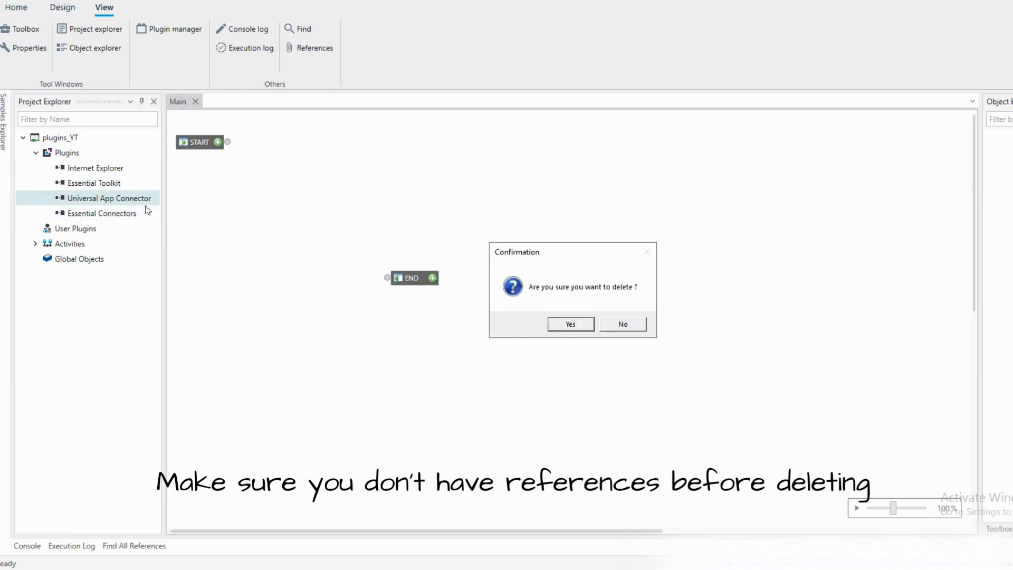
{"action": "left_click", "coordinate": [569, 327]}
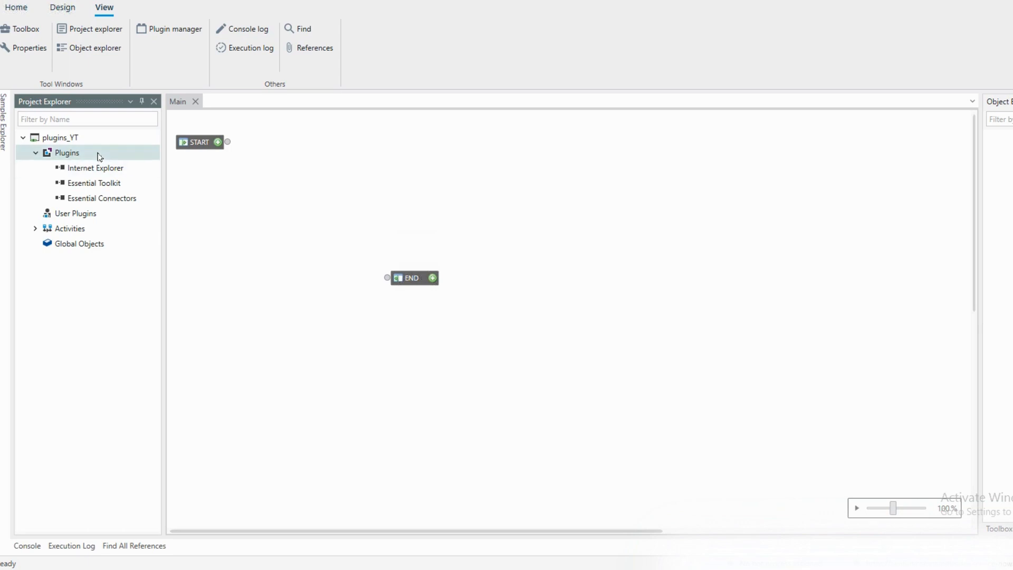
- Add version 4.1 of the Chromium plugin to the project's plugins
{"action": "right_click", "coordinate": [70, 154]}
{"action": "left_click", "coordinate": [101, 161]}
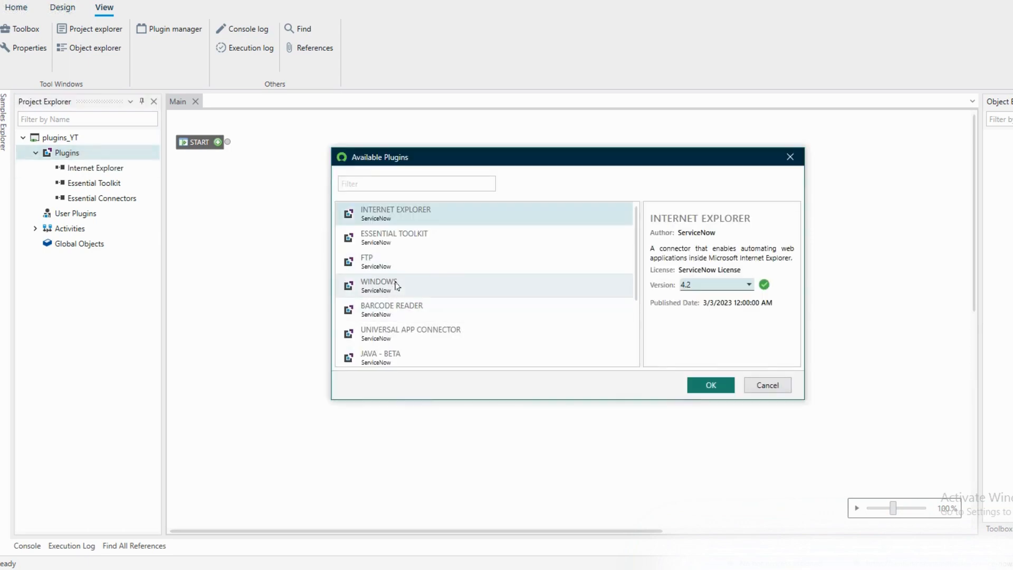
{"action": "scroll", "coordinate": [408, 342], "scroll_direction": "down", "scroll_amount": 2}
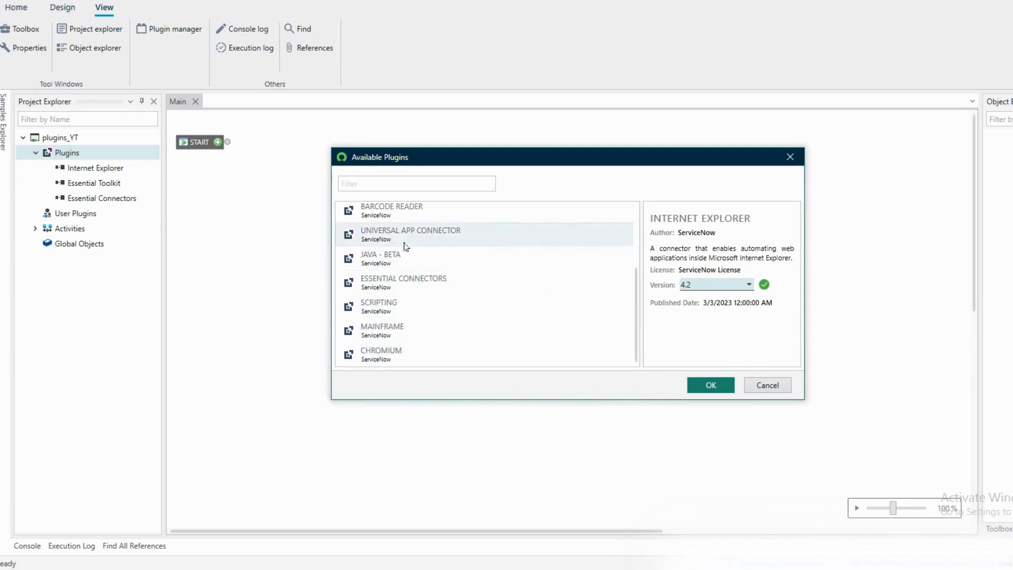
{"action": "left_click", "coordinate": [388, 353]}
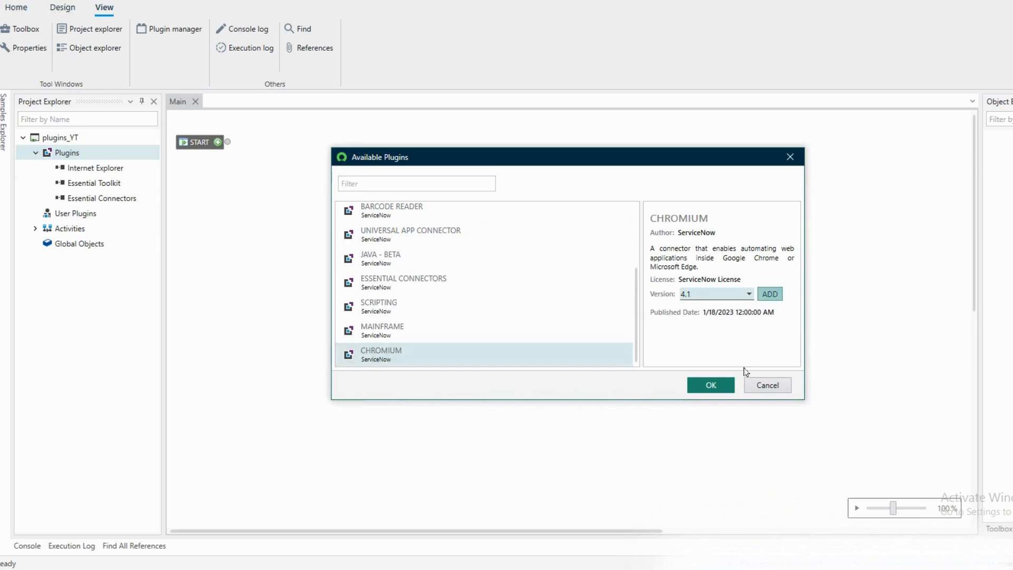
{"action": "left_click", "coordinate": [720, 387]}
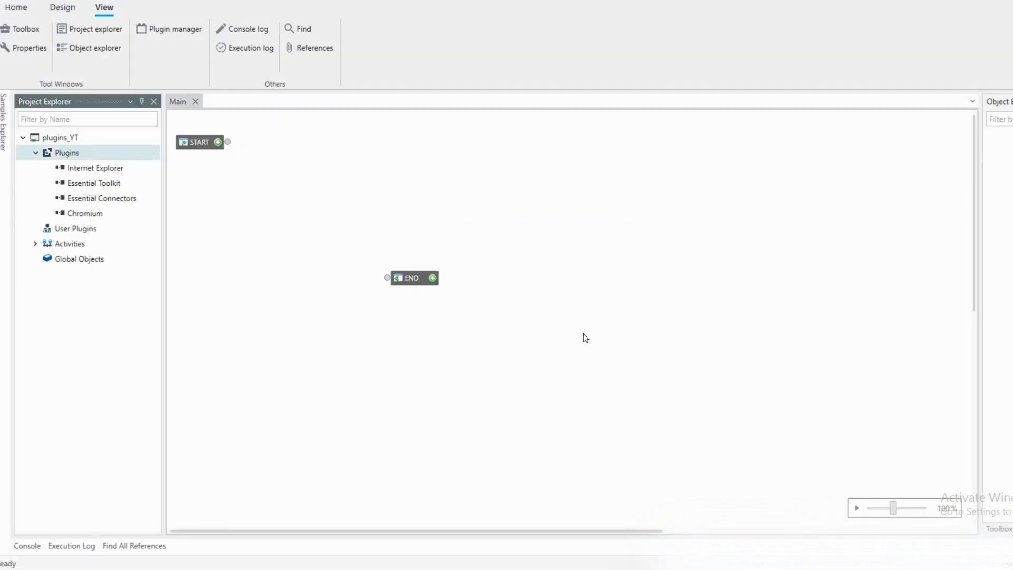
- Filter the toolbox by "connec" and add a Chromium Connector to the project's Global Objects
{"action": "left_click", "coordinate": [88, 213]}
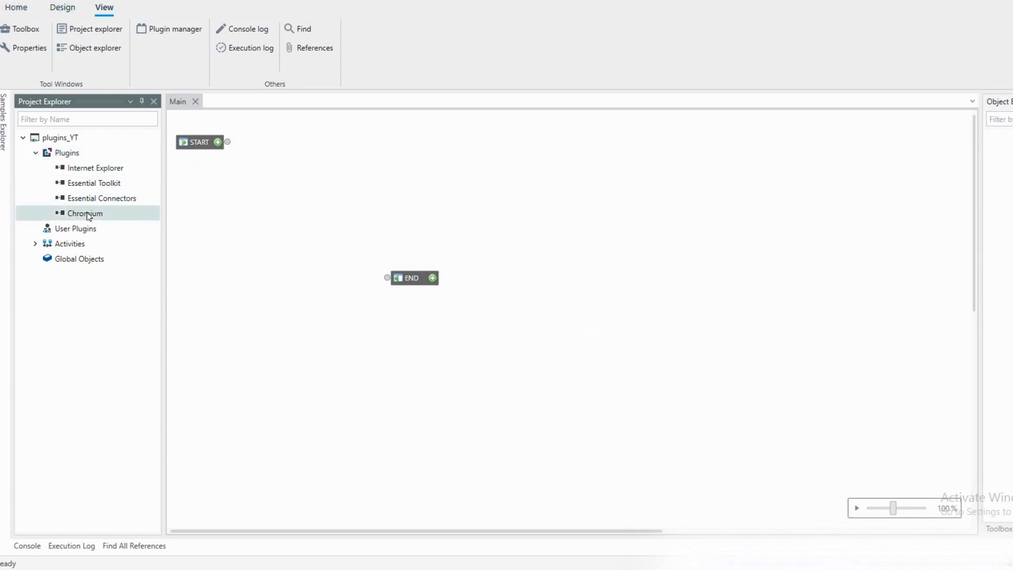
{"action": "left_click", "coordinate": [960, 522]}
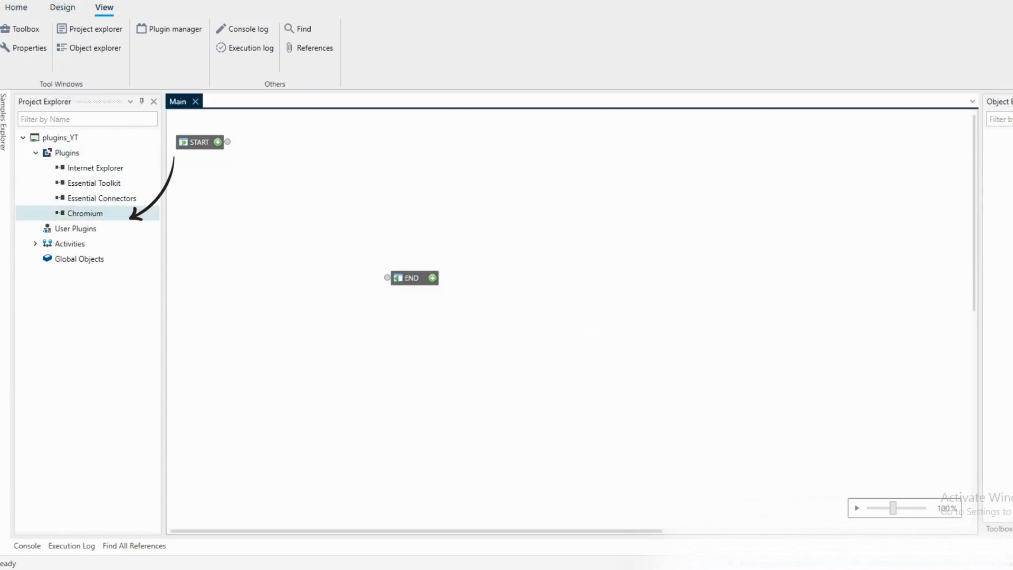
{"action": "left_click", "coordinate": [1010, 530]}
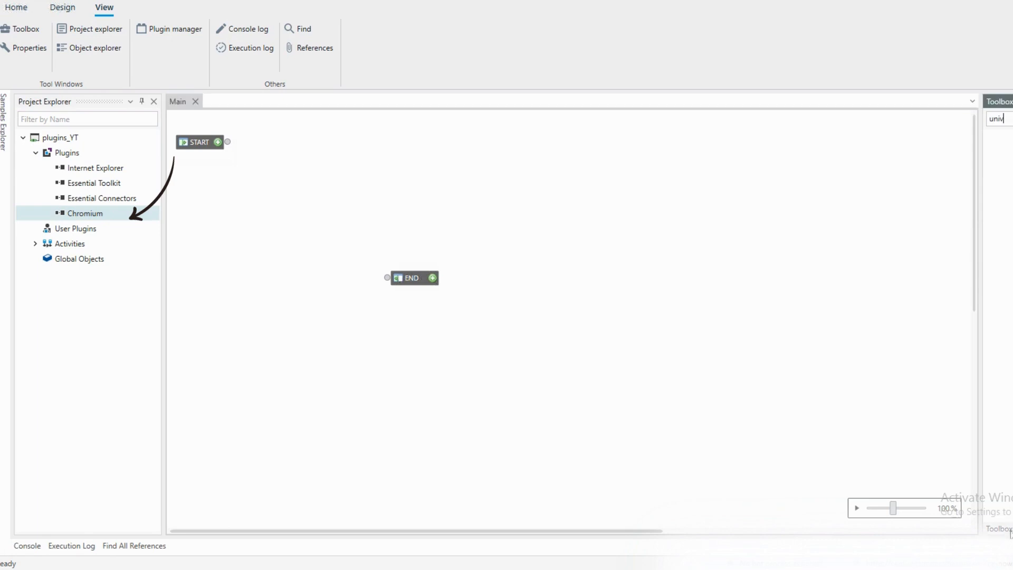
{"action": "left_click_drag", "start_coordinate": [1011, 121], "coordinate": [951, 119]}
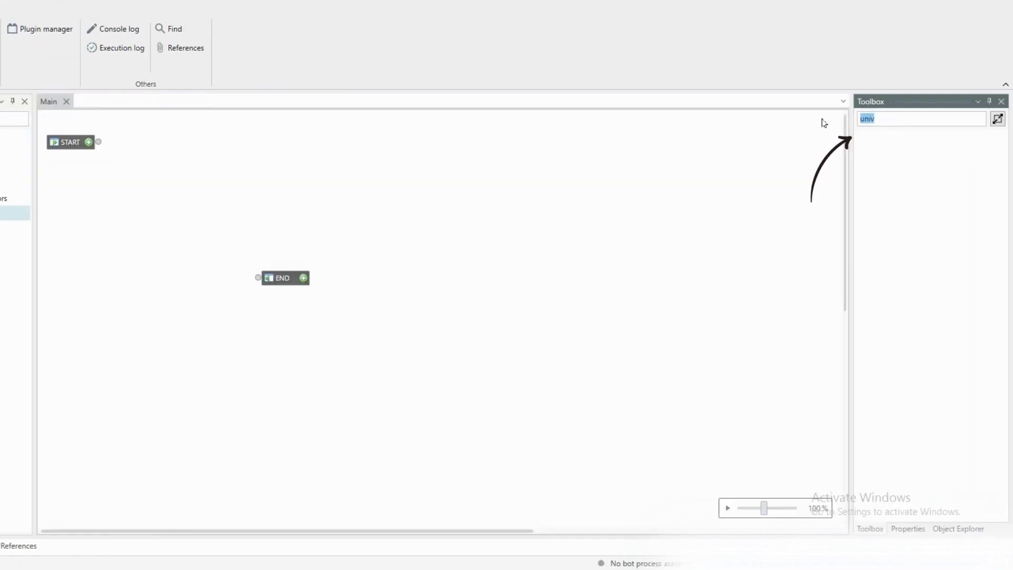
{"action": "type", "text": "connec"}
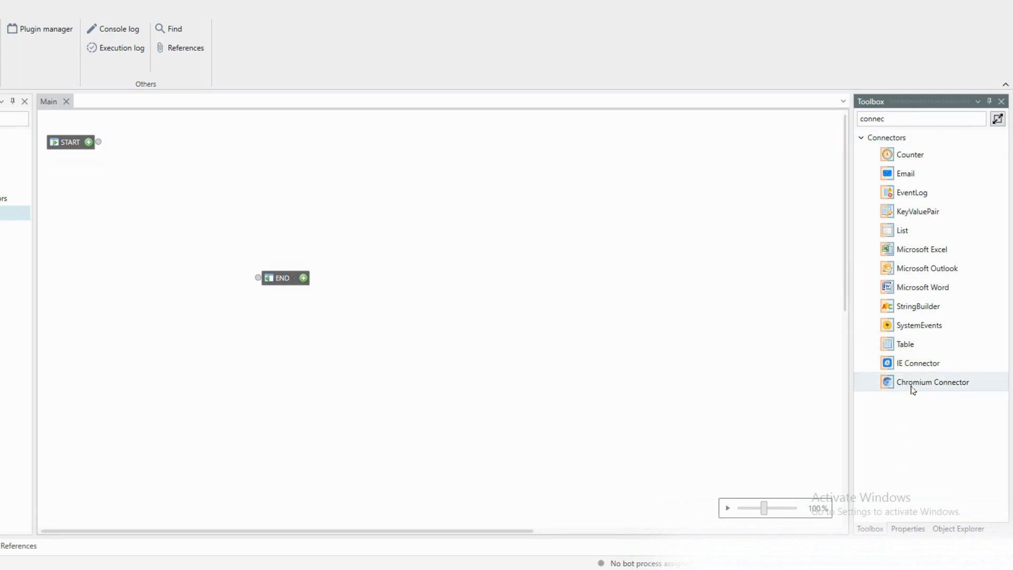
{"action": "left_click_drag", "start_coordinate": [918, 385], "coordinate": [99, 257]}
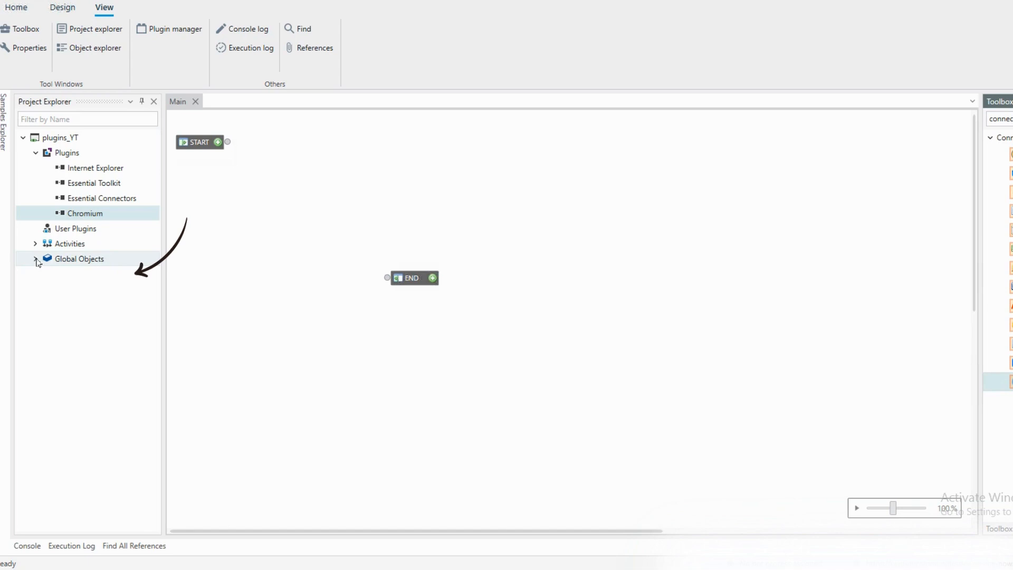
- Open the configuration of the WebApplication connector under Global Objects and show its browser choices
{"action": "left_click", "coordinate": [36, 259]}
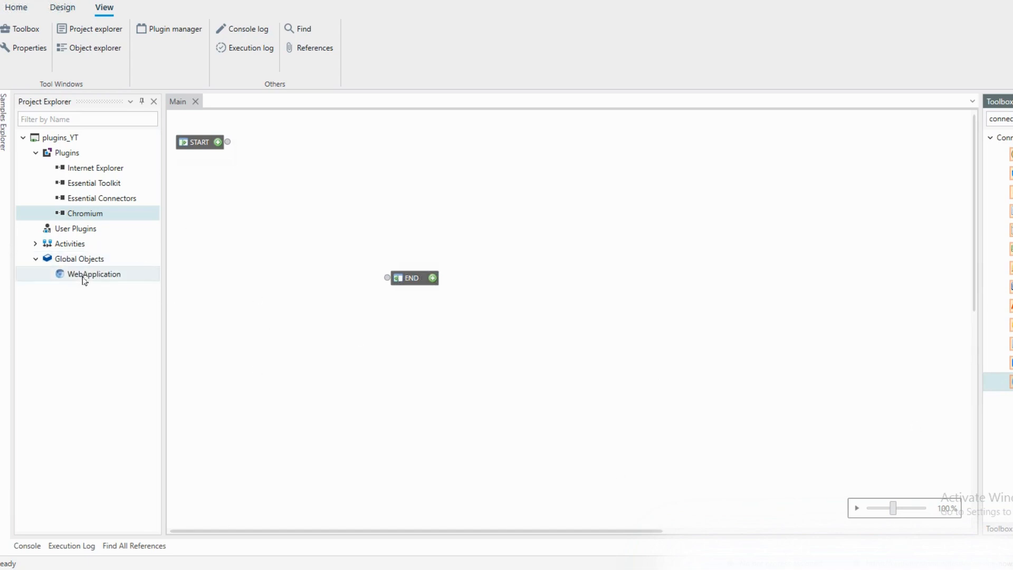
{"action": "right_click", "coordinate": [93, 277]}
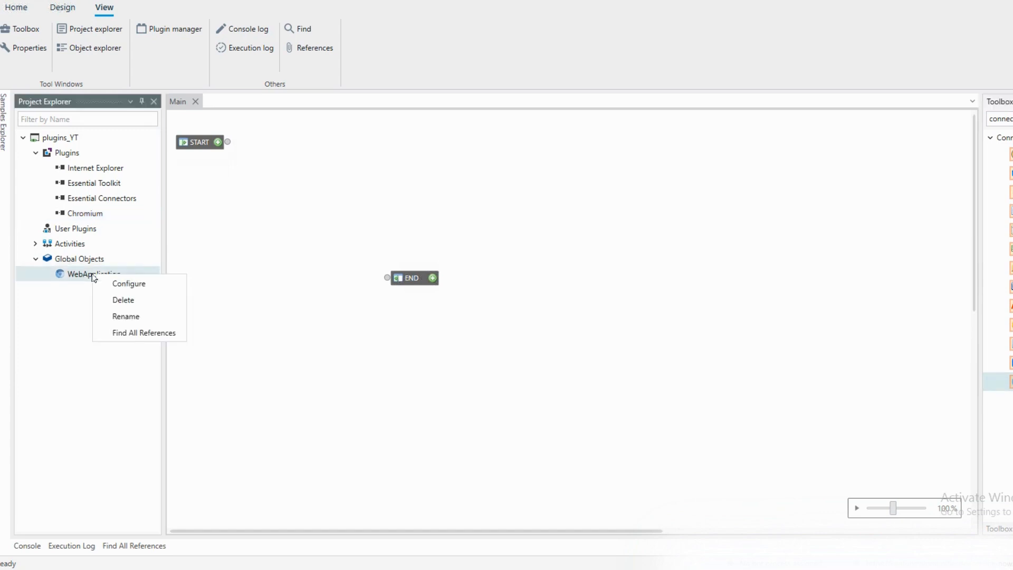
{"action": "left_click", "coordinate": [129, 283]}
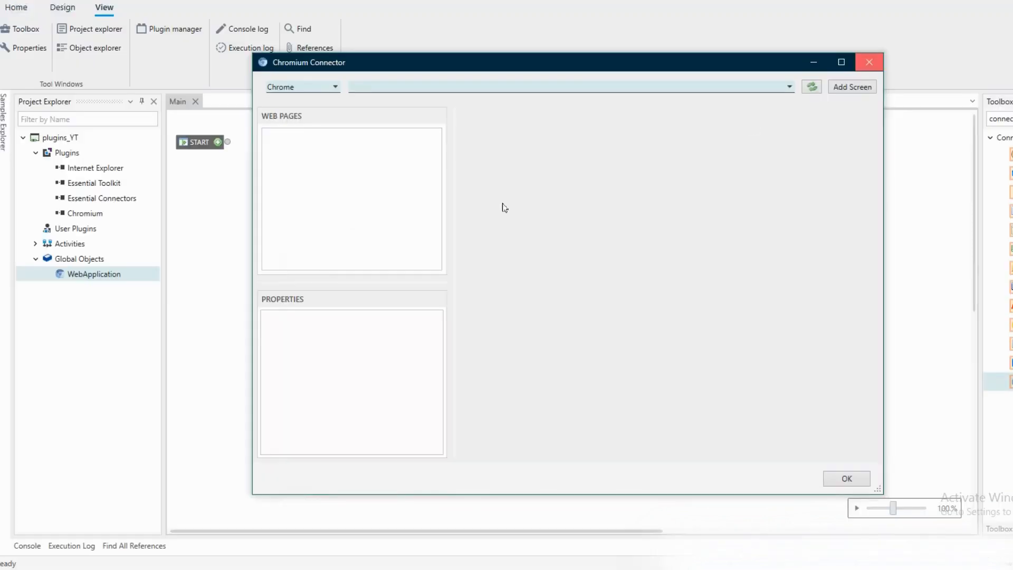
{"action": "key", "text": "Escape"}
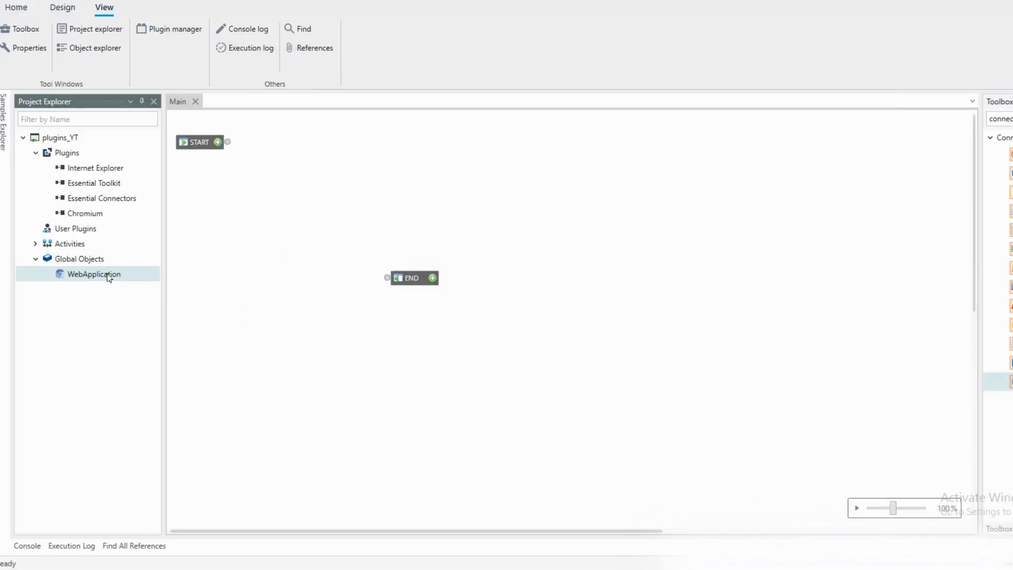
{"action": "right_click", "coordinate": [110, 276]}
{"action": "left_click", "coordinate": [123, 284]}
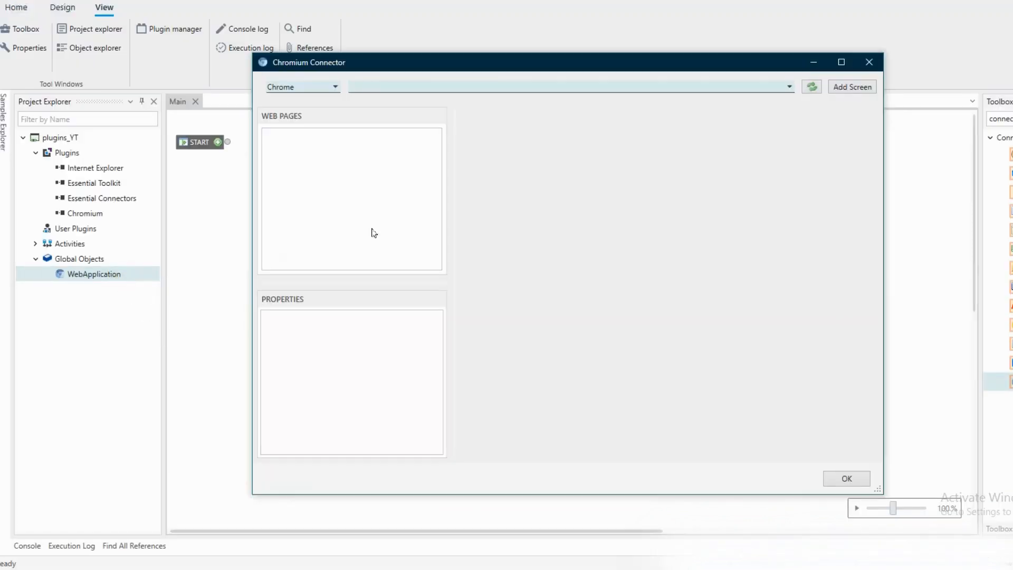
{"action": "left_click", "coordinate": [335, 87]}
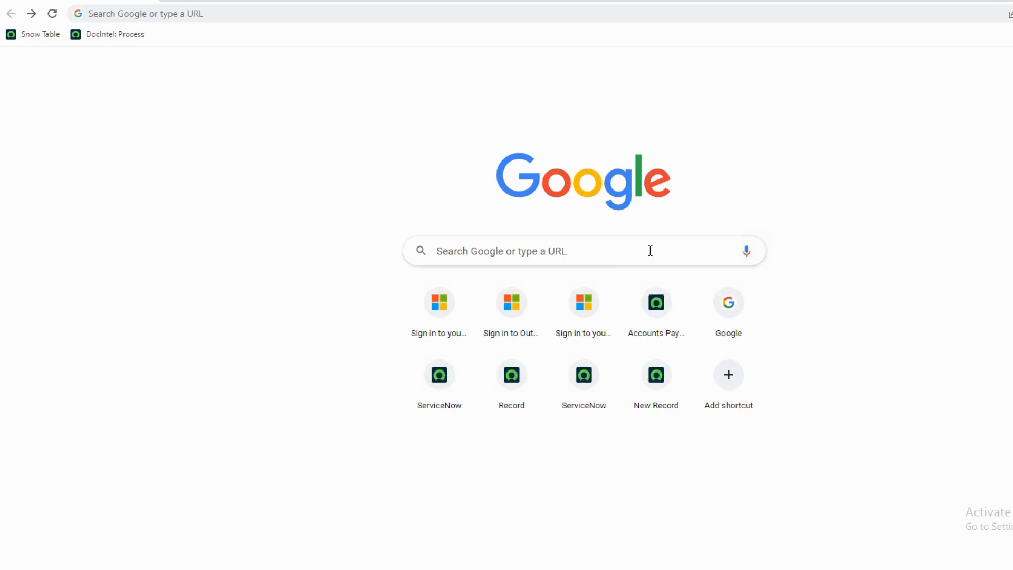
- In Chrome, search Google for "what is servicenow" and open the sponsored Atlassian result
{"action": "left_click", "coordinate": [650, 250]}
{"action": "type", "text": "waht is"}
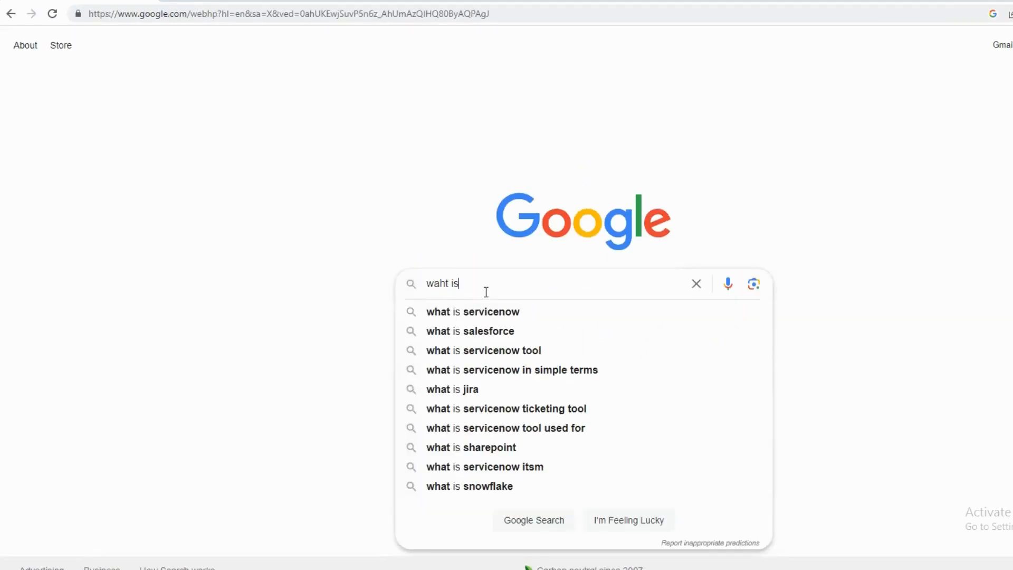
{"action": "key", "text": "Down"}
{"action": "key", "text": "Return"}
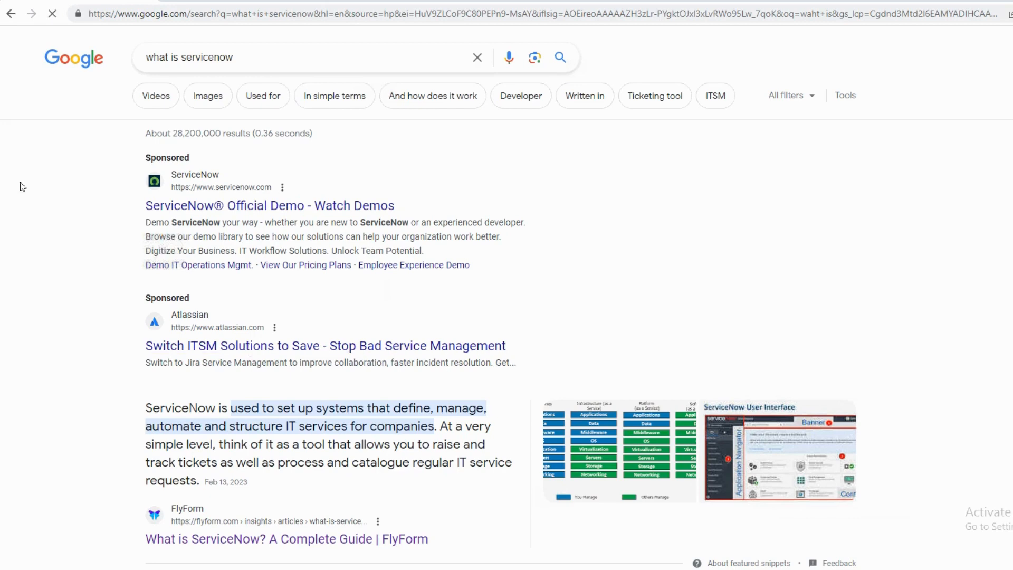
{"action": "left_click", "coordinate": [238, 348]}
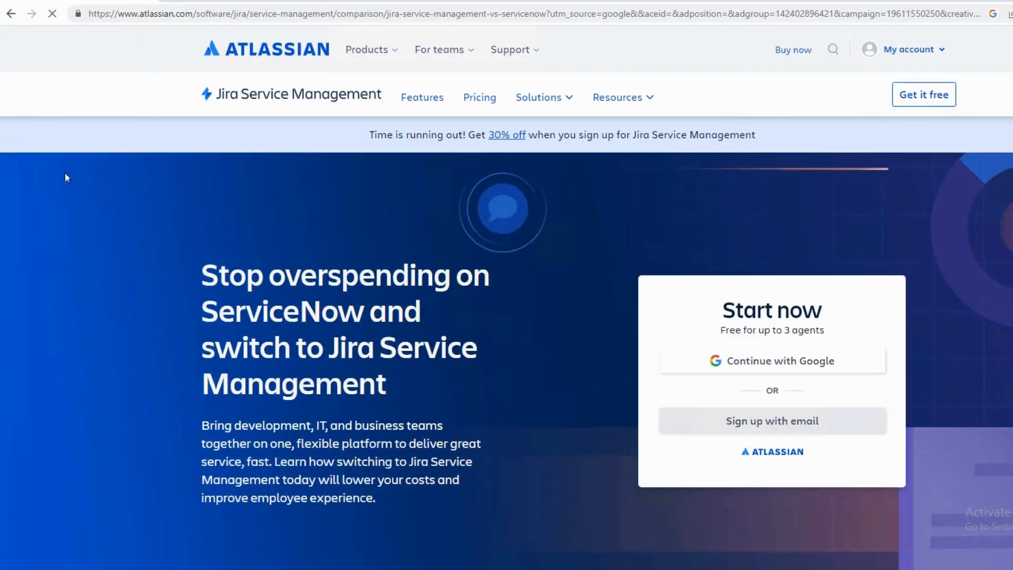
- Back in RPA Desktop Design Studio, select the "Jira Service Management vs. ServiceNow Comparison" page and add it as a screen in the connector
{"action": "mouse_move", "coordinate": [0, 165]}
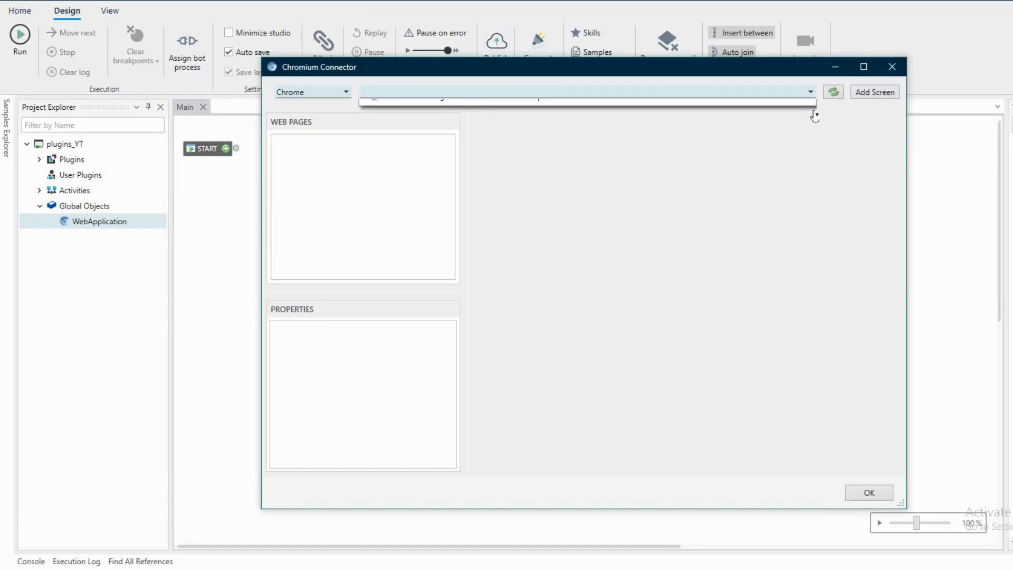
{"action": "left_click", "coordinate": [810, 92]}
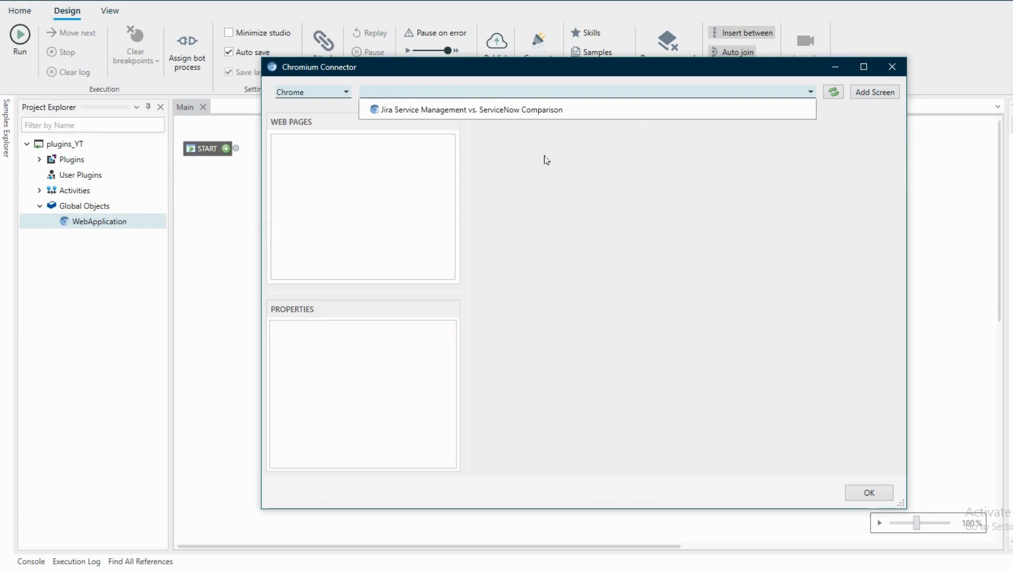
{"action": "left_click", "coordinate": [513, 110]}
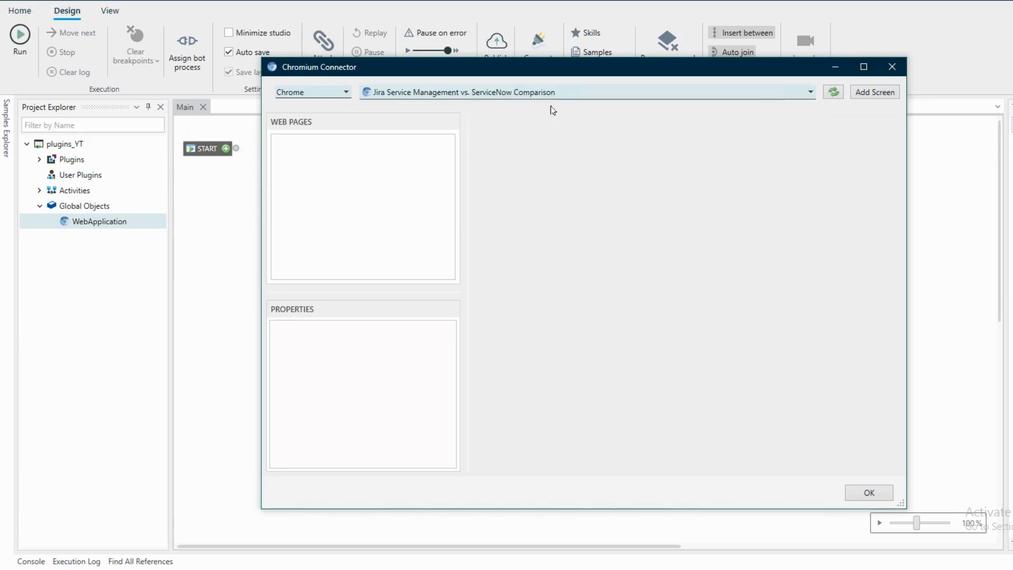
{"action": "left_click", "coordinate": [874, 95]}
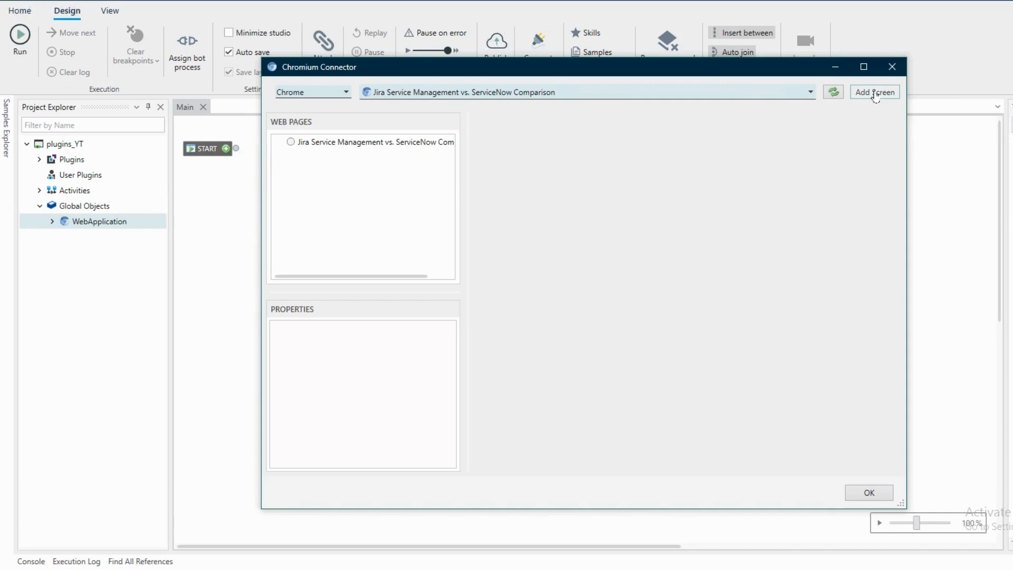
- Refresh the added Jira Service Management page in the connector's web pages and accept the configuration
{"action": "right_click", "coordinate": [361, 147]}
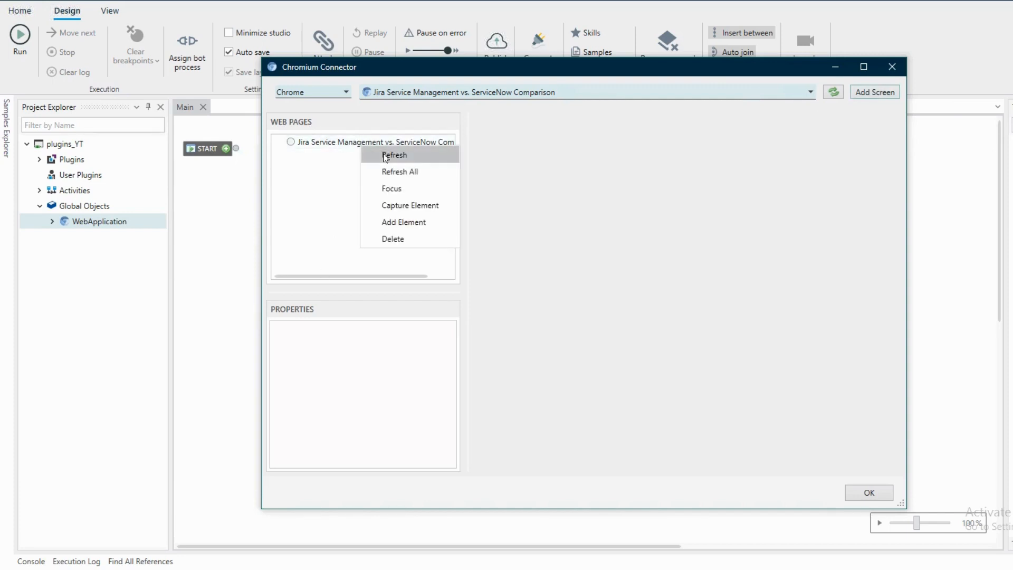
{"action": "left_click", "coordinate": [387, 154]}
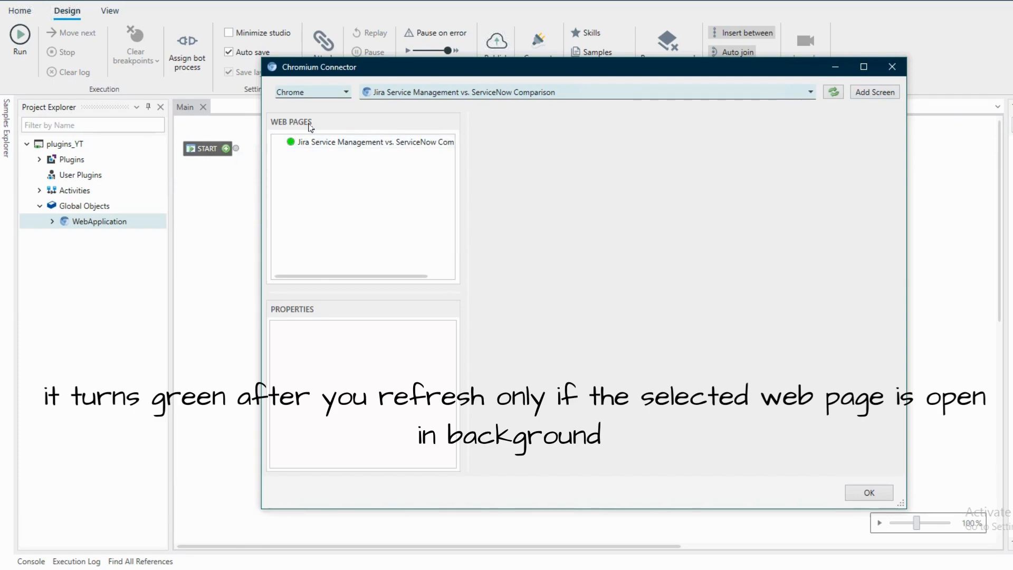
{"action": "right_click", "coordinate": [346, 144]}
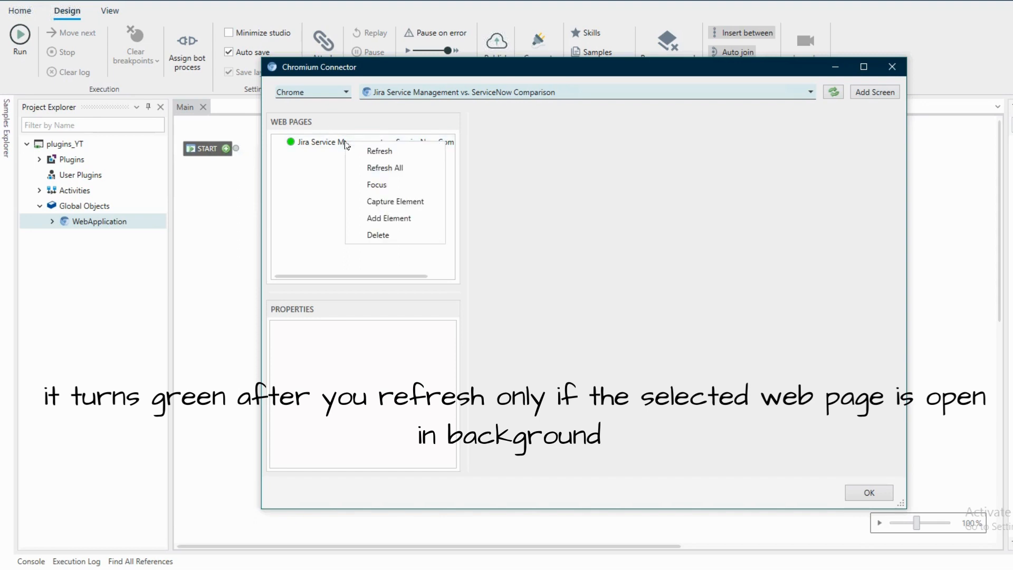
{"action": "left_click", "coordinate": [320, 204]}
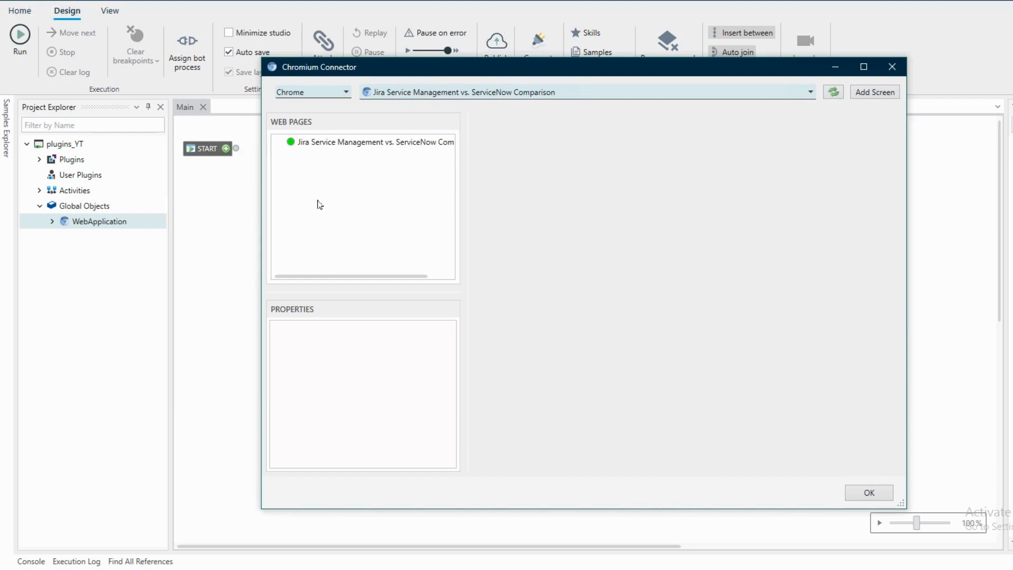
{"action": "left_click", "coordinate": [861, 490]}
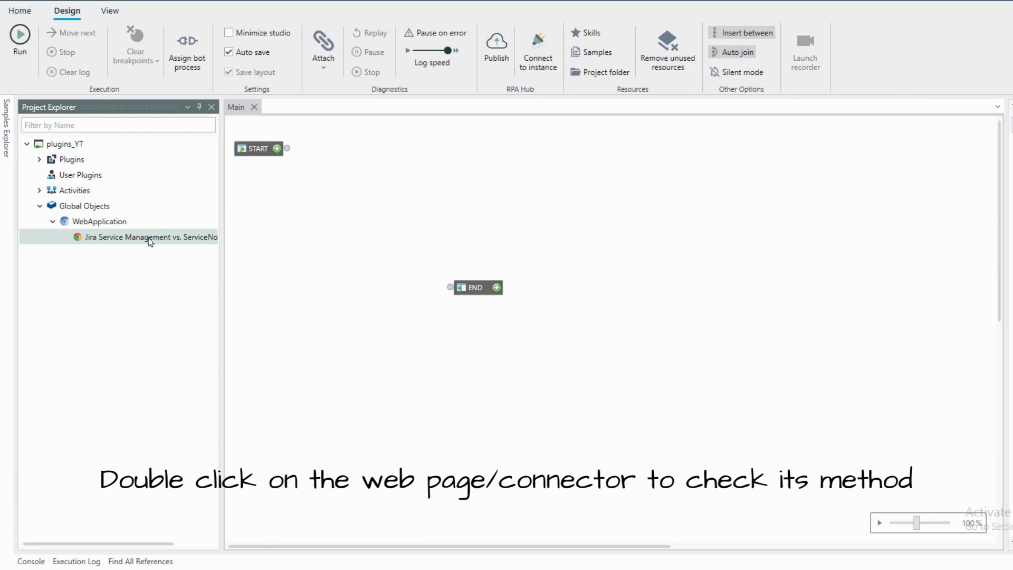
- Display the methods available for the Jira Service Management page under WebApplication
{"action": "double_click", "coordinate": [150, 241]}
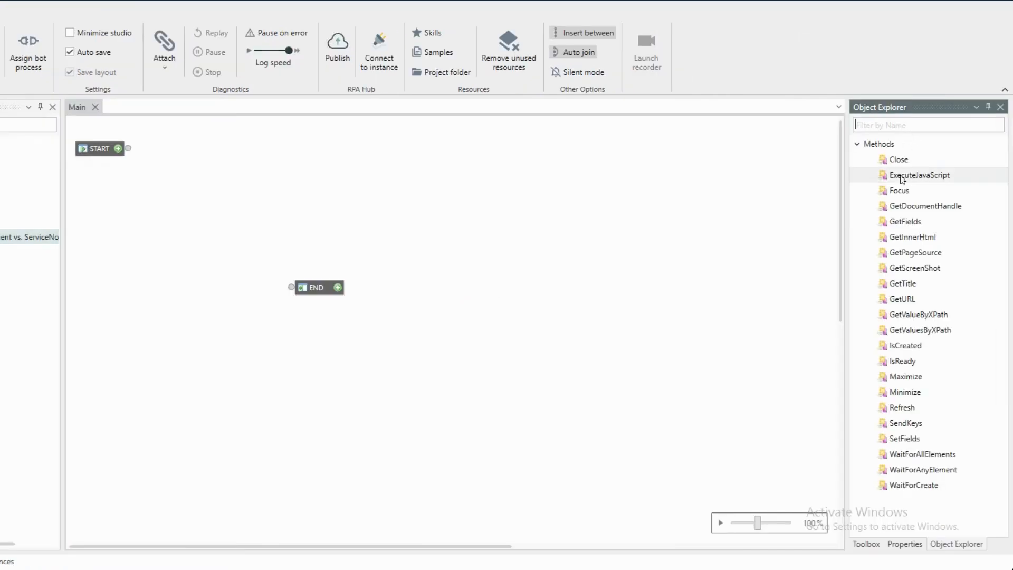